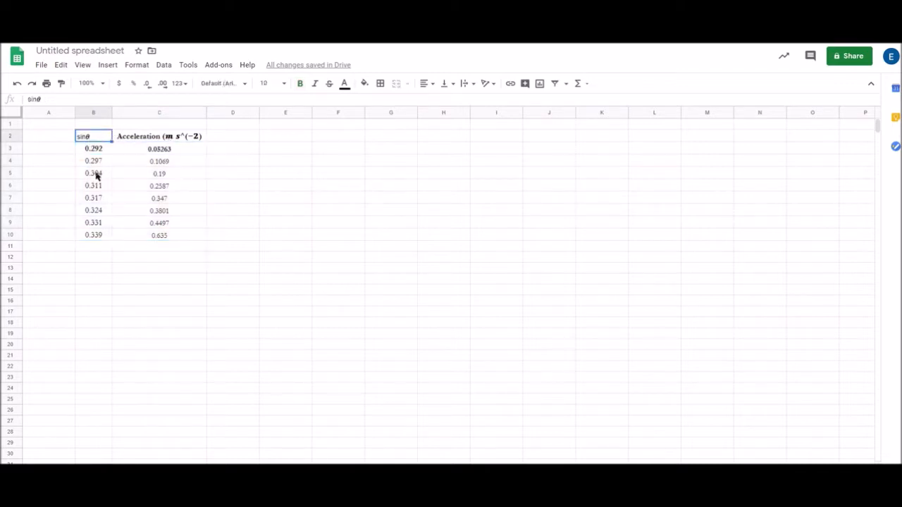
{"action": "left_click", "coordinate": [86, 150]}
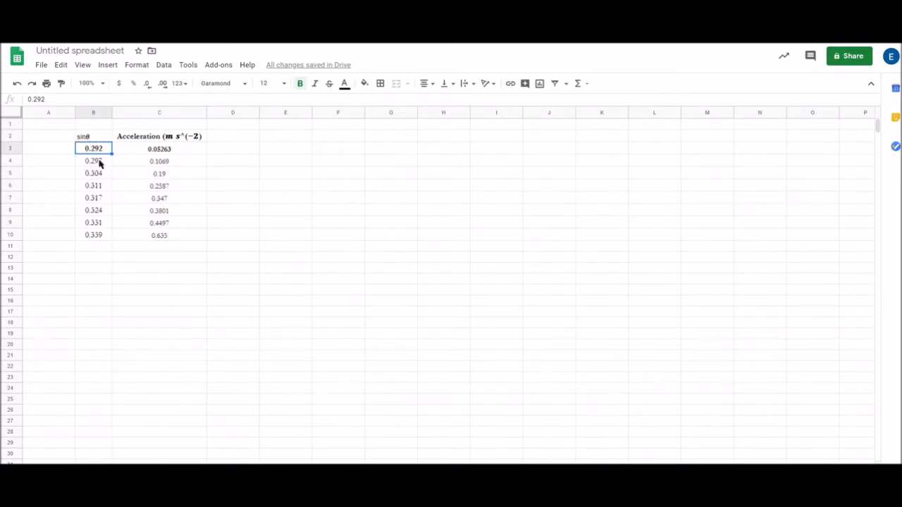
{"action": "left_click", "coordinate": [138, 141]}
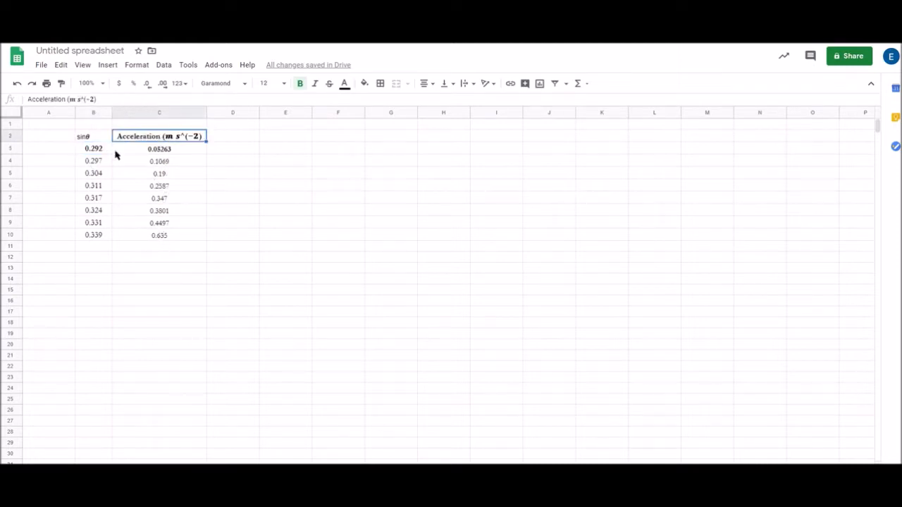
{"action": "left_click", "coordinate": [215, 198]}
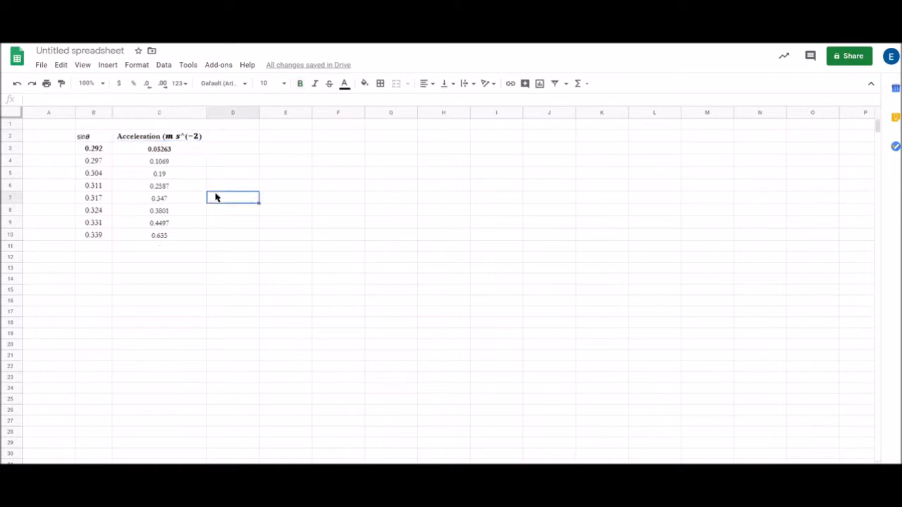
Remove the opening parenthesis before the unit in the acceleration header in C2
{"action": "left_click", "coordinate": [167, 138]}
{"action": "double_click", "coordinate": [165, 136]}
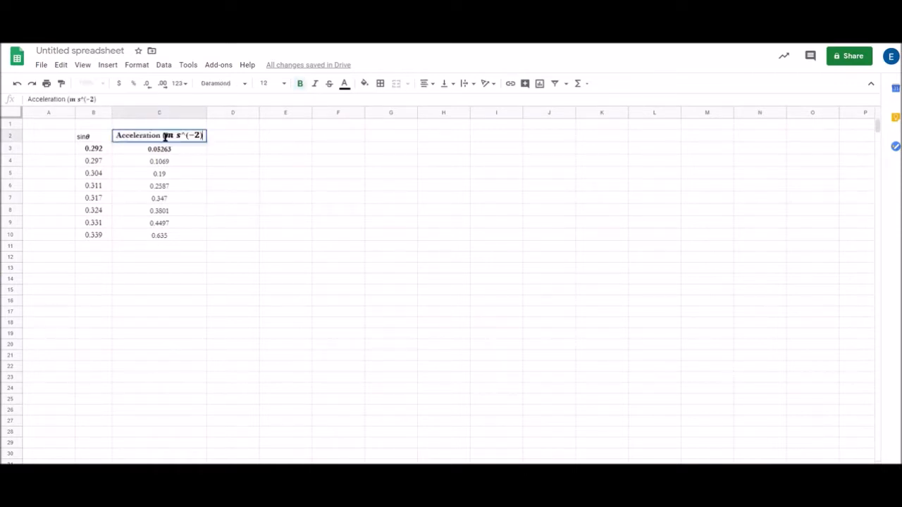
{"action": "left_click", "coordinate": [166, 135]}
{"action": "key", "text": "BackSpace"}
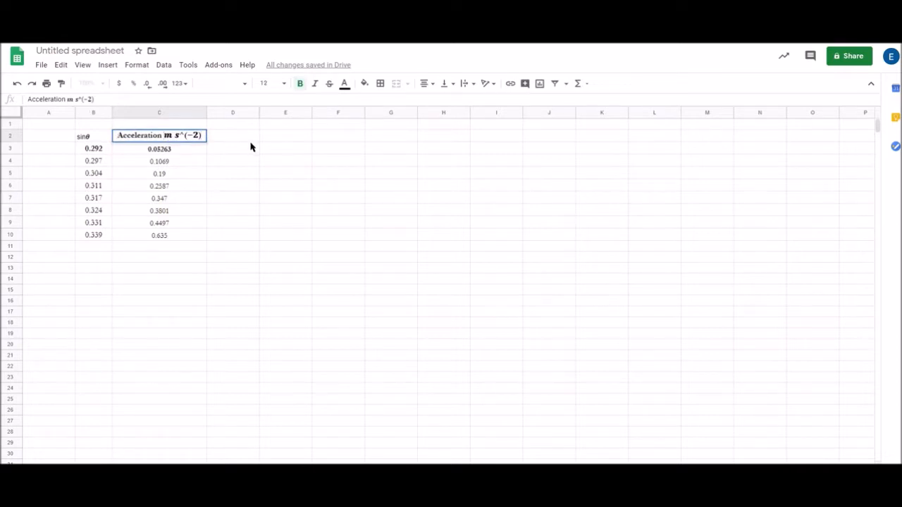
Insert a chart from the sinθ and acceleration data in B2:C10
{"action": "left_click", "coordinate": [94, 140]}
{"action": "left_click", "coordinate": [155, 235], "text": "shift"}
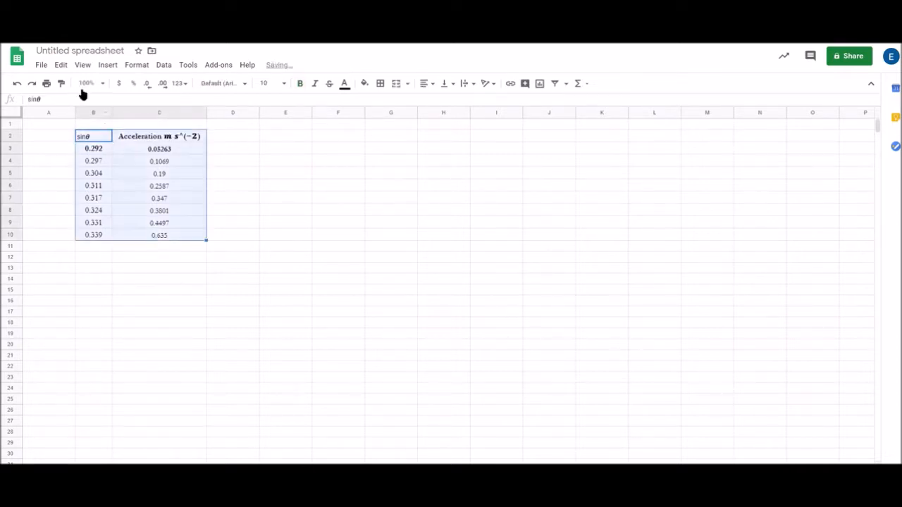
{"action": "left_click", "coordinate": [104, 67]}
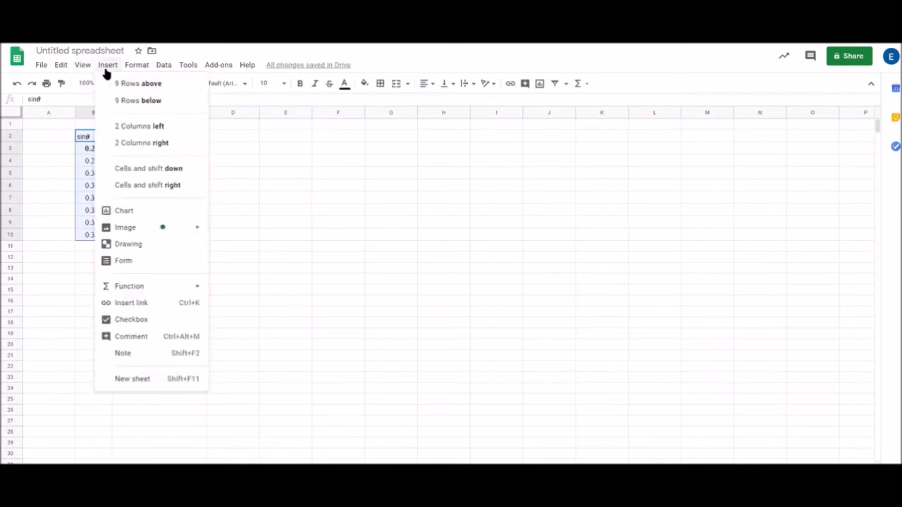
{"action": "left_click", "coordinate": [127, 212]}
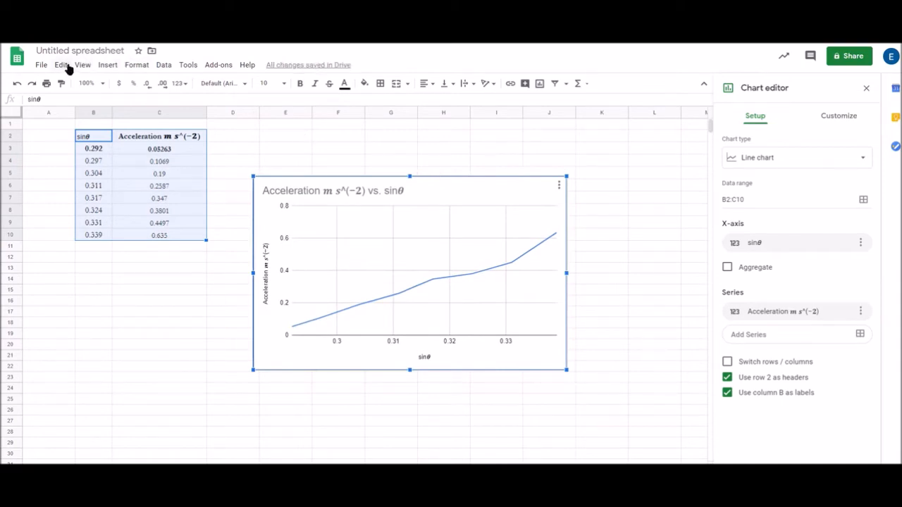
{"action": "left_click", "coordinate": [104, 65]}
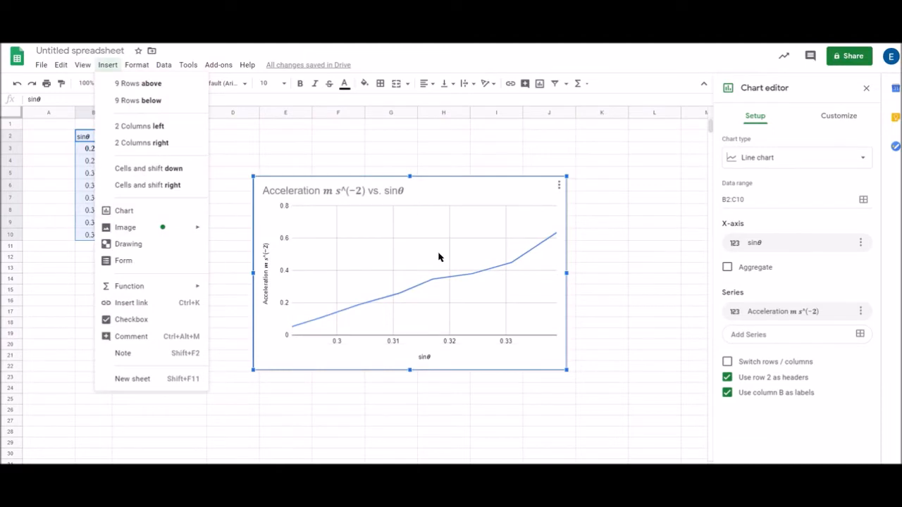
Change the chart title to "Motion of an object down an inclined plane."
{"action": "left_click", "coordinate": [479, 191]}
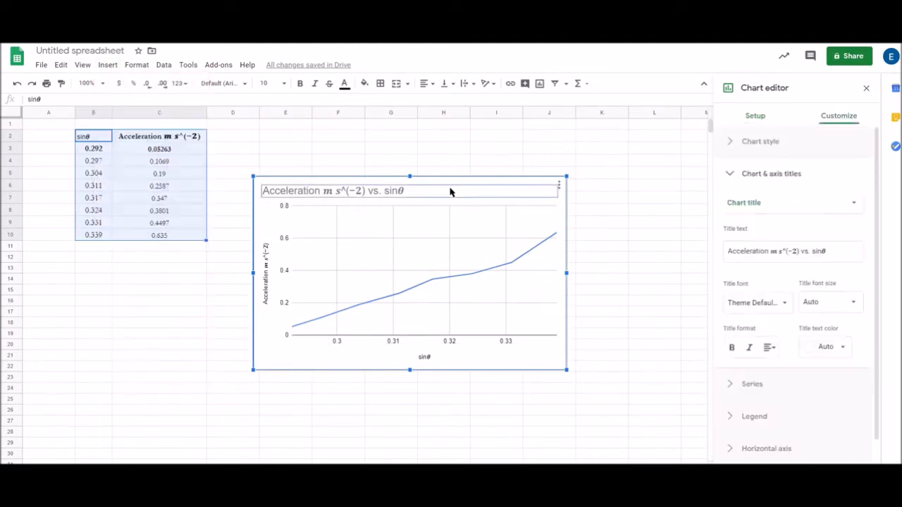
{"action": "double_click", "coordinate": [403, 192]}
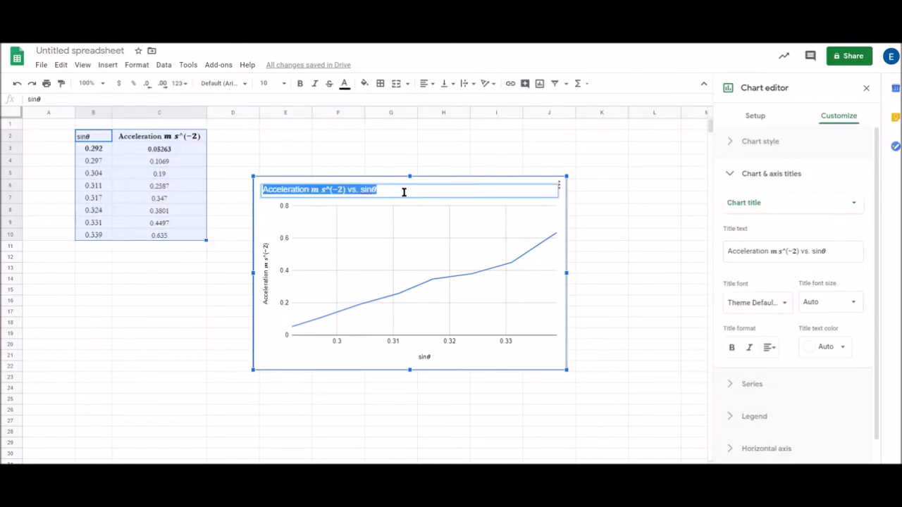
{"action": "type", "text": "Mot"}
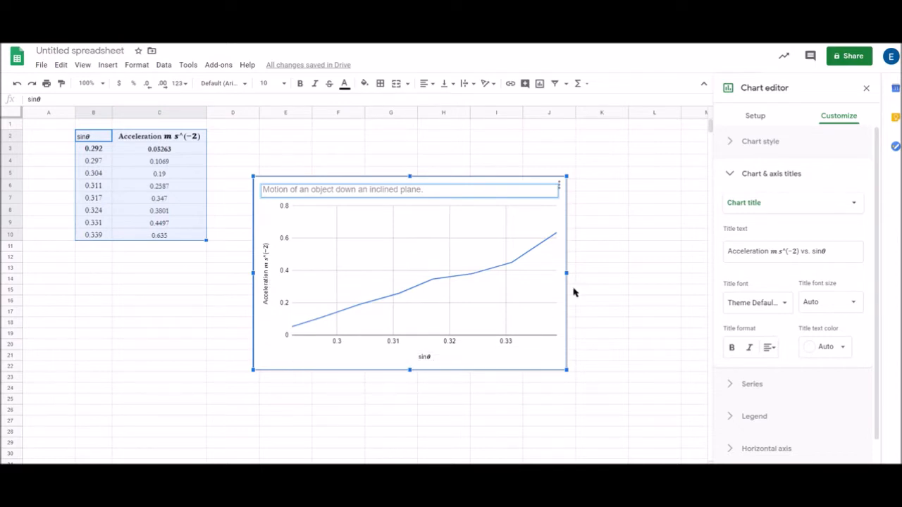
{"action": "left_click", "coordinate": [767, 206]}
Change the chart type to Scatter chart
{"action": "left_click", "coordinate": [758, 144]}
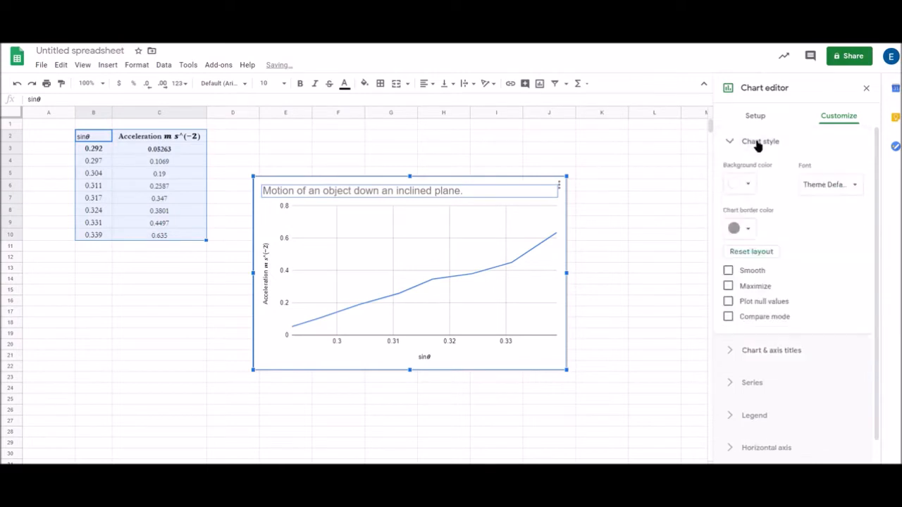
{"action": "left_click", "coordinate": [756, 116]}
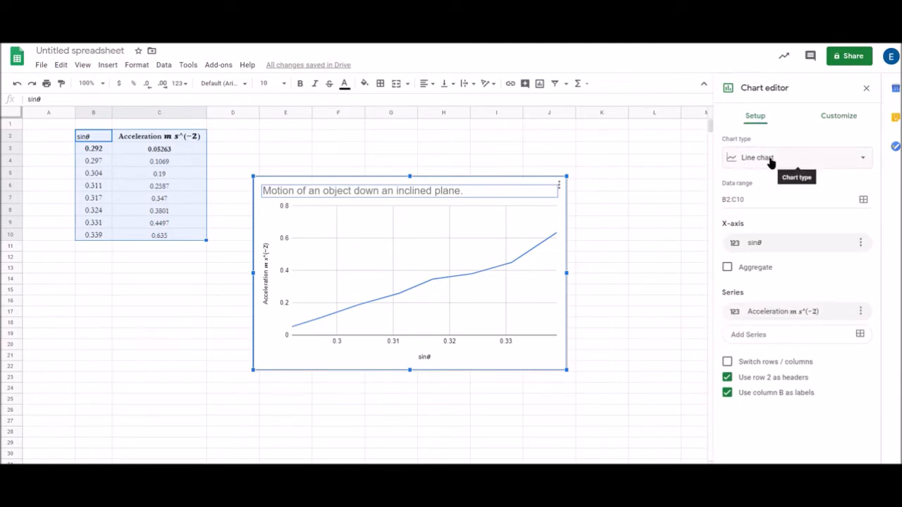
{"action": "left_click", "coordinate": [800, 162]}
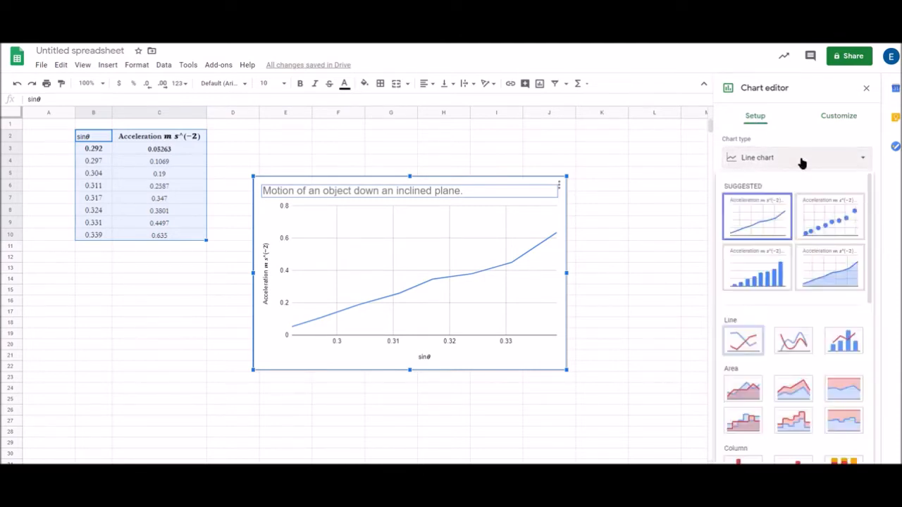
{"action": "scroll", "coordinate": [756, 314], "scroll_direction": "down", "scroll_amount": 5}
{"action": "scroll", "coordinate": [756, 313], "scroll_direction": "down", "scroll_amount": 2}
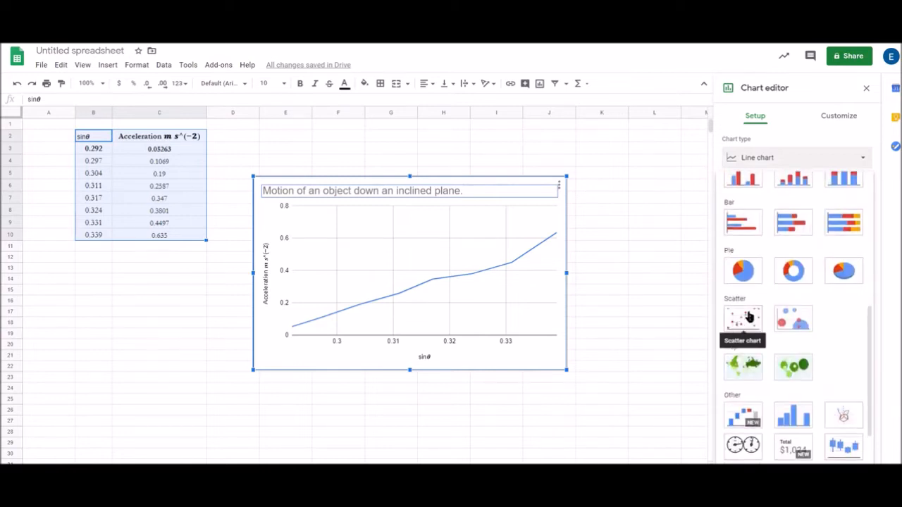
{"action": "left_click", "coordinate": [749, 317]}
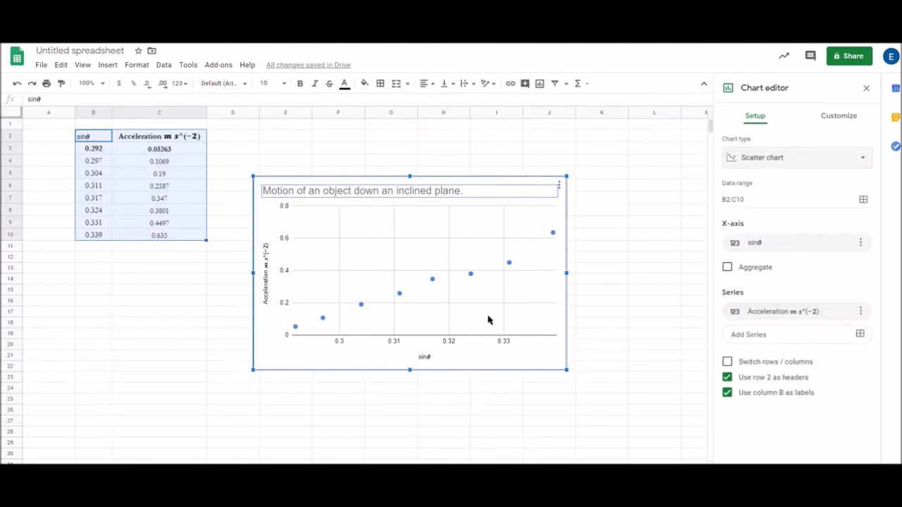
Open the series formatting options for the acceleration data points in the scatter chart
{"action": "left_click", "coordinate": [433, 281]}
{"action": "scroll", "coordinate": [798, 306], "scroll_direction": "down", "scroll_amount": 3}
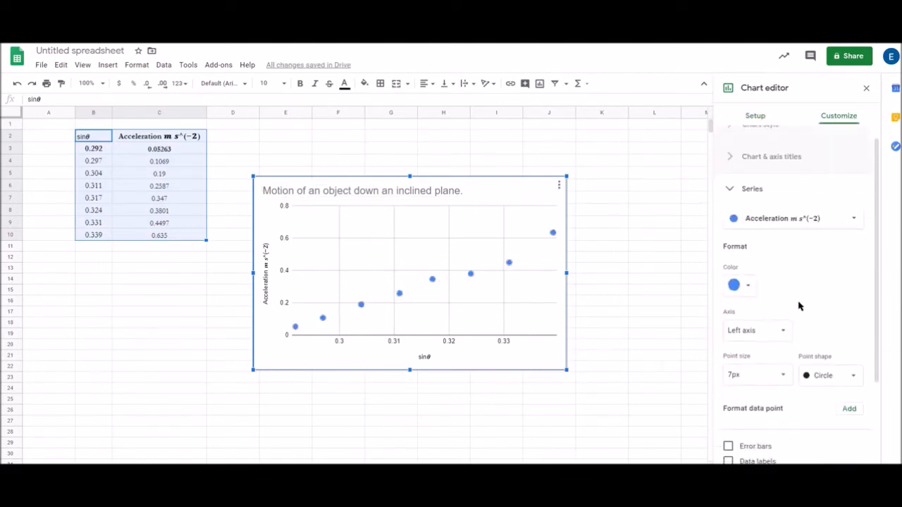
{"action": "left_click", "coordinate": [470, 275]}
{"action": "scroll", "coordinate": [804, 243], "scroll_direction": "down", "scroll_amount": 2}
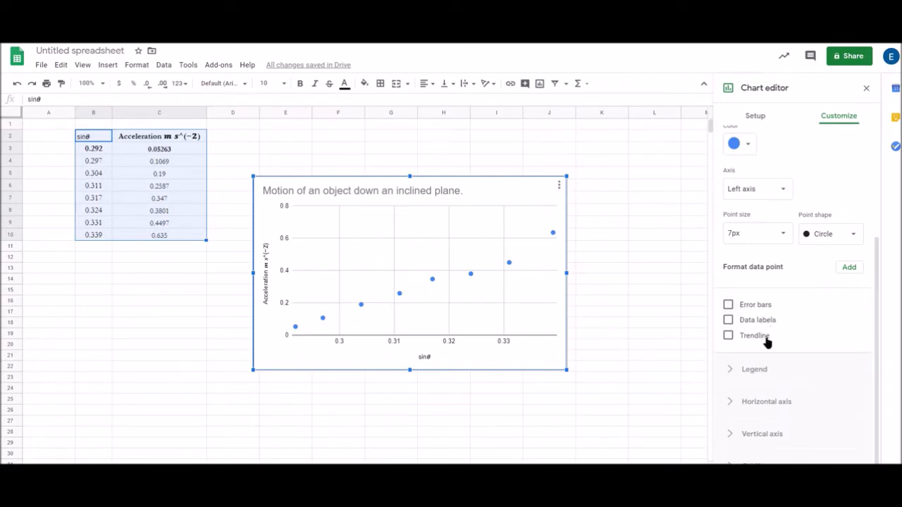
Try error bars on the acceleration series and turn them off again
{"action": "left_click", "coordinate": [728, 304]}
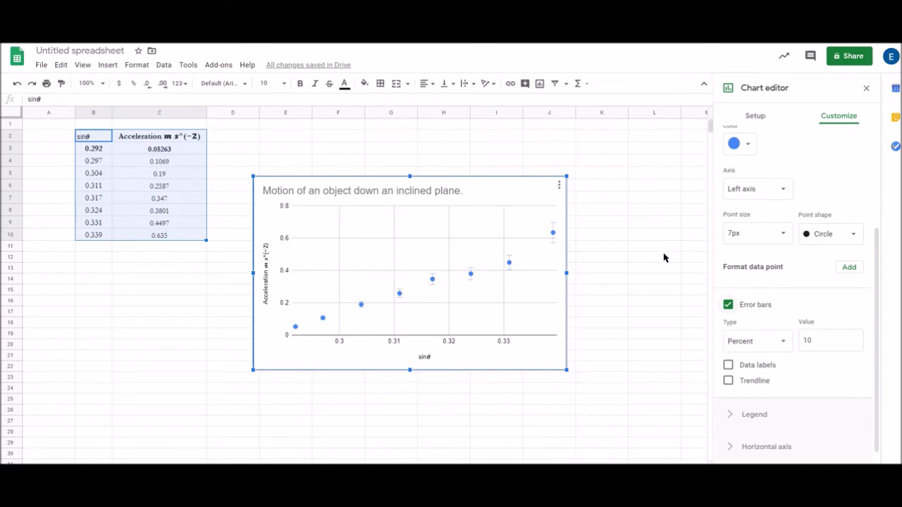
{"action": "scroll", "coordinate": [791, 312], "scroll_direction": "down", "scroll_amount": 1}
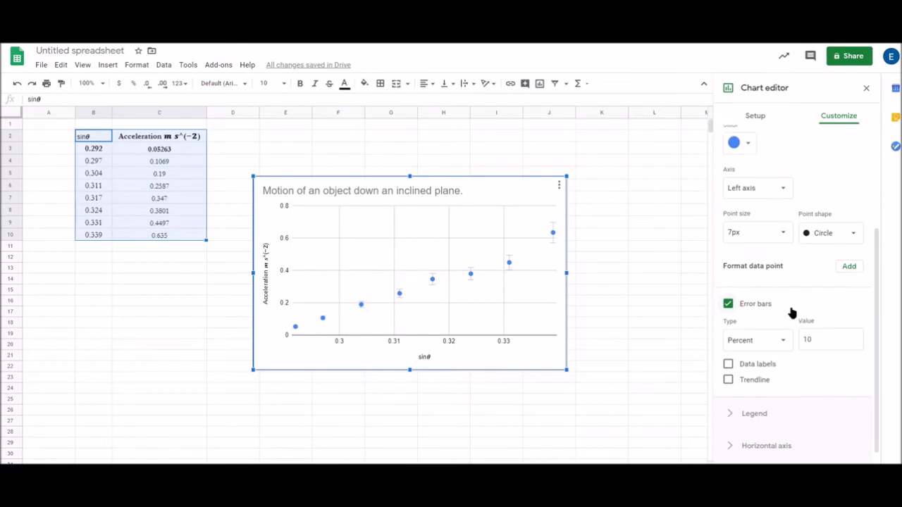
{"action": "left_click", "coordinate": [729, 305]}
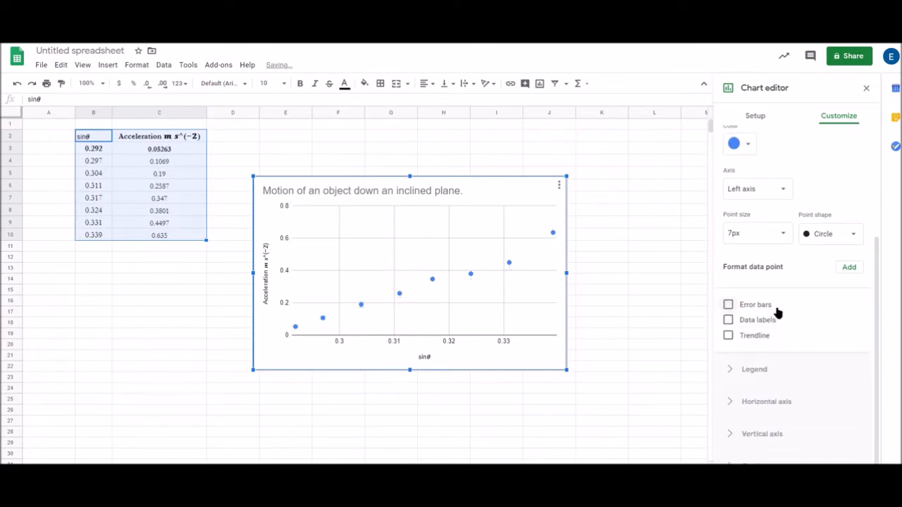
Add a linear trendline to the acceleration series and label it with its equation
{"action": "left_click", "coordinate": [758, 342]}
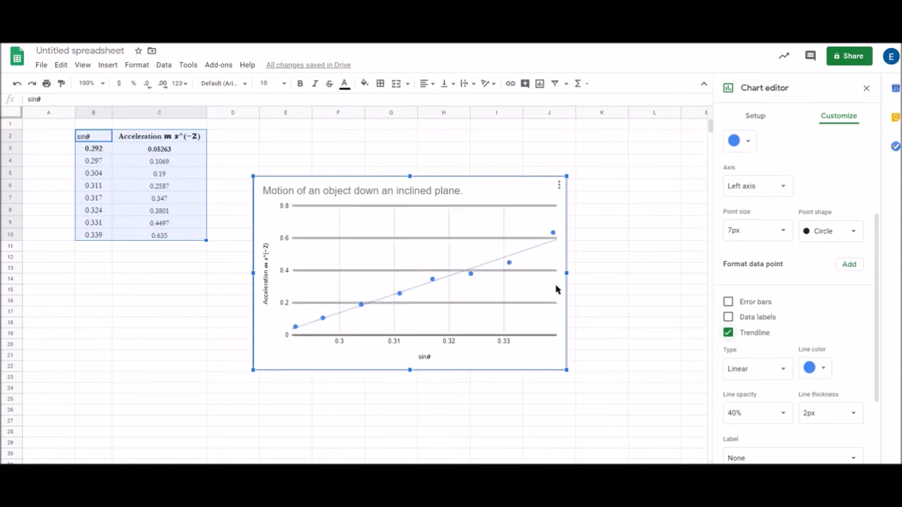
{"action": "scroll", "coordinate": [832, 306], "scroll_direction": "down", "scroll_amount": 3}
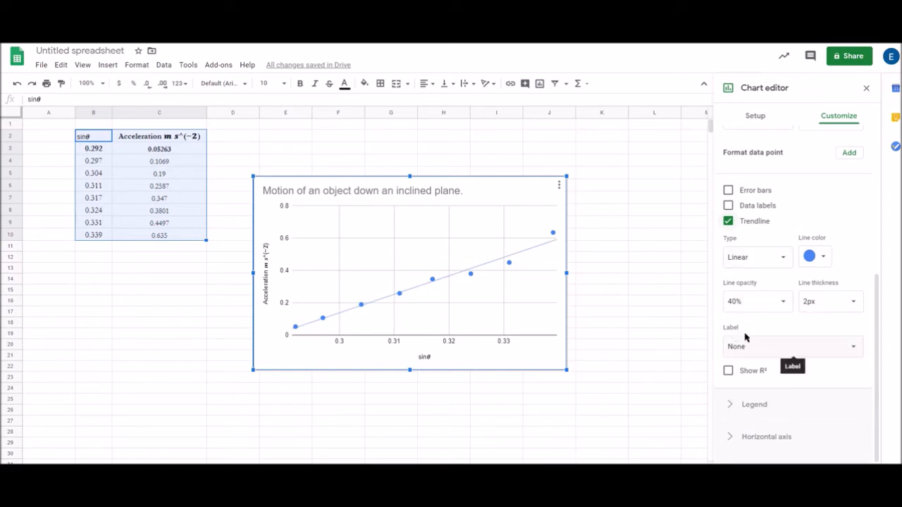
{"action": "left_click", "coordinate": [828, 348]}
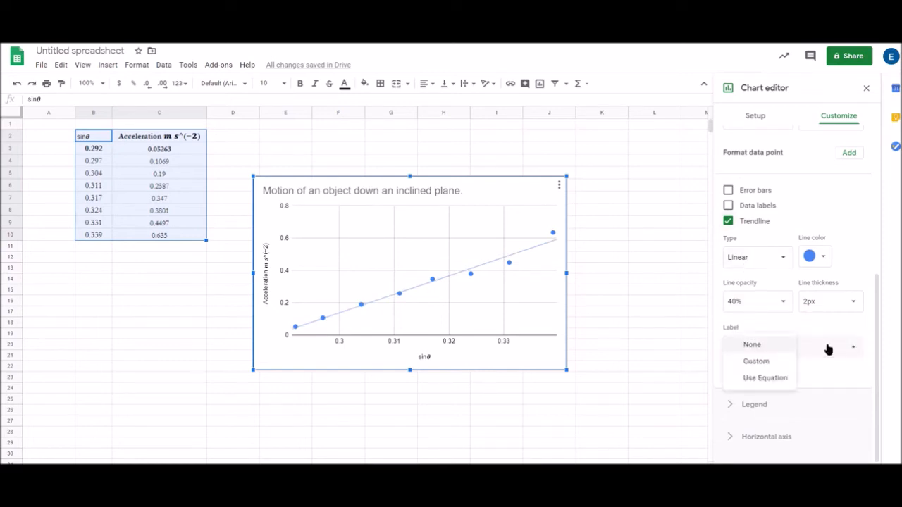
{"action": "left_click", "coordinate": [779, 380]}
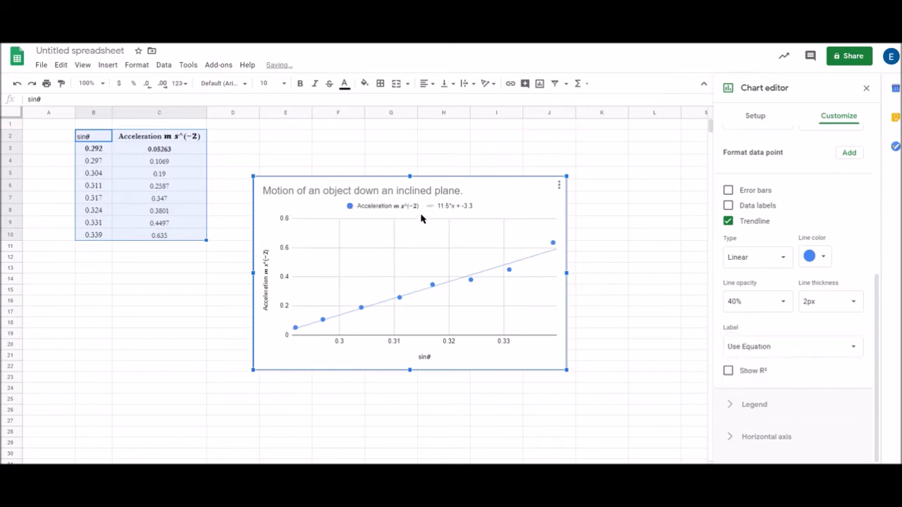
Try to delete the trendline equation entry from the chart legend
{"action": "left_click", "coordinate": [481, 209]}
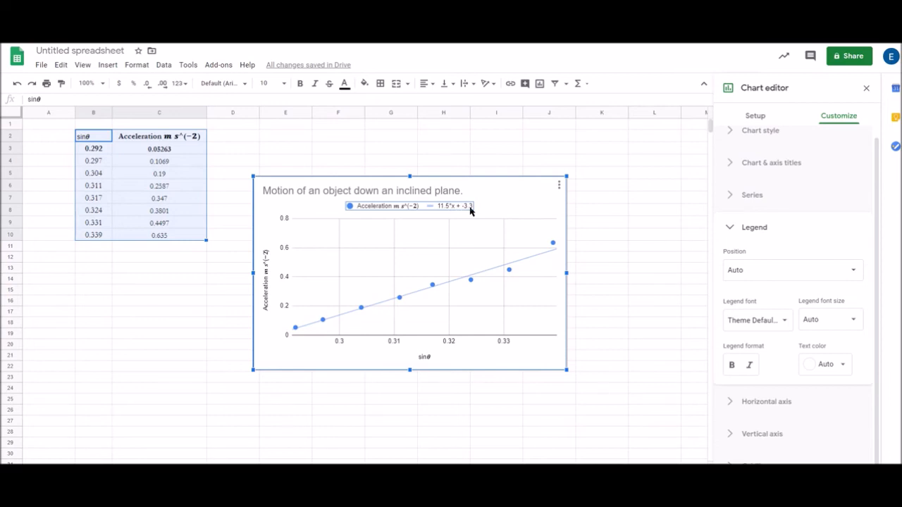
{"action": "left_click", "coordinate": [458, 208]}
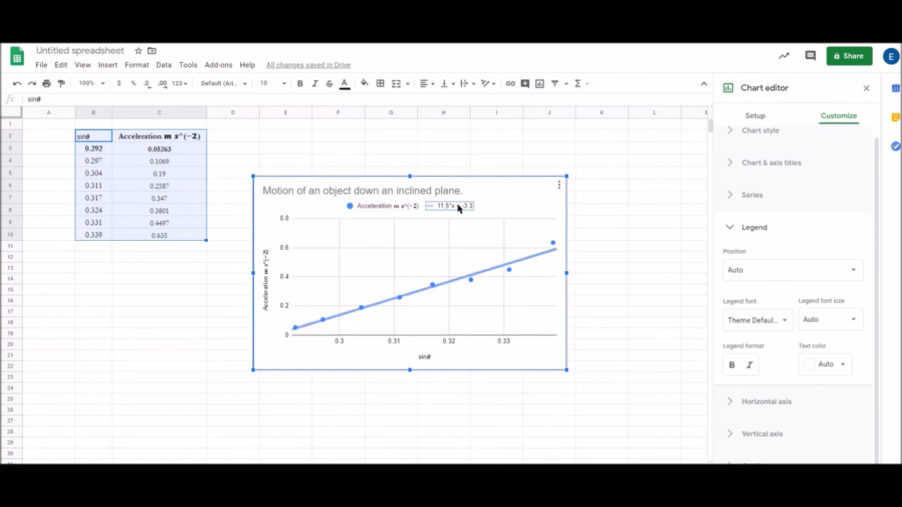
{"action": "key", "text": "Delete"}
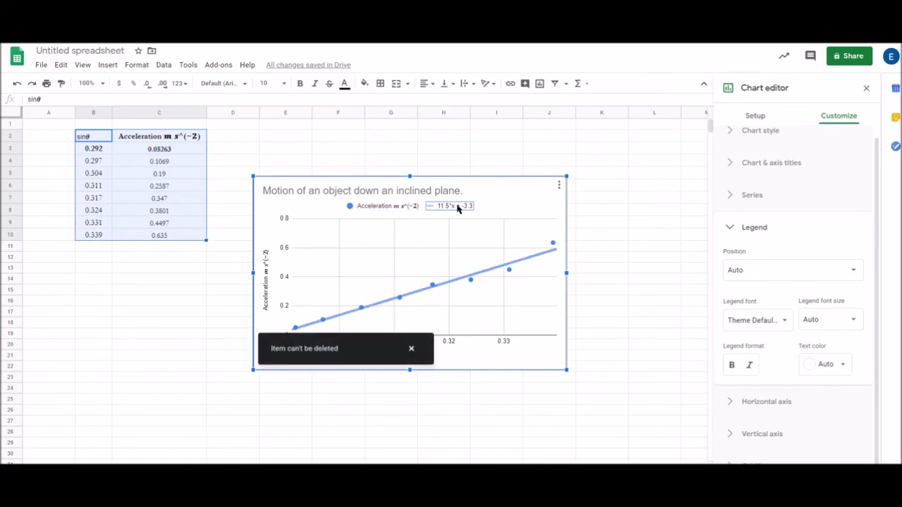
{"action": "left_click", "coordinate": [483, 206]}
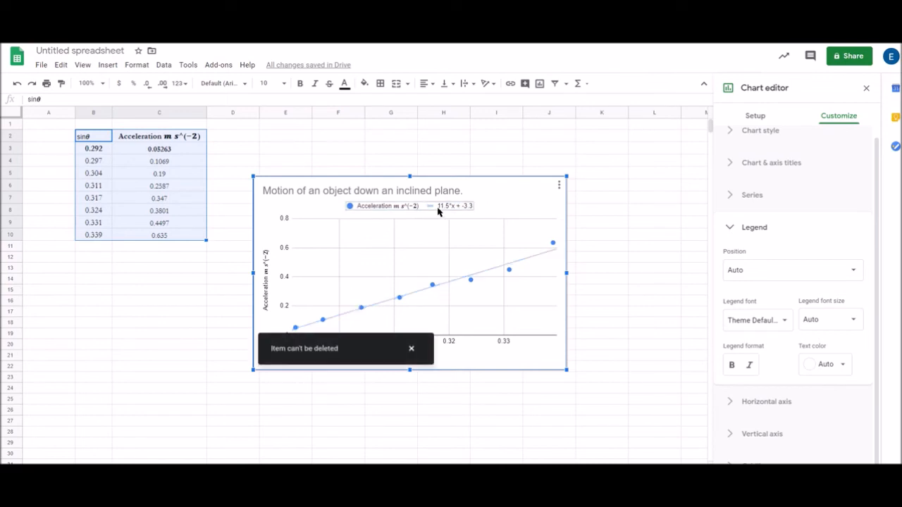